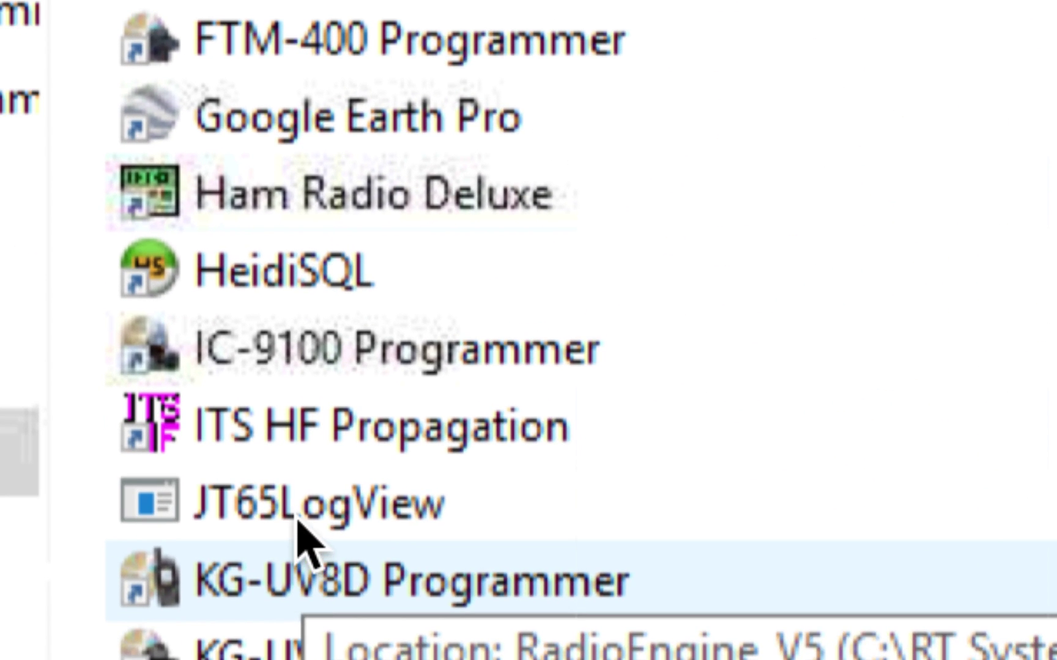
click(296, 520)
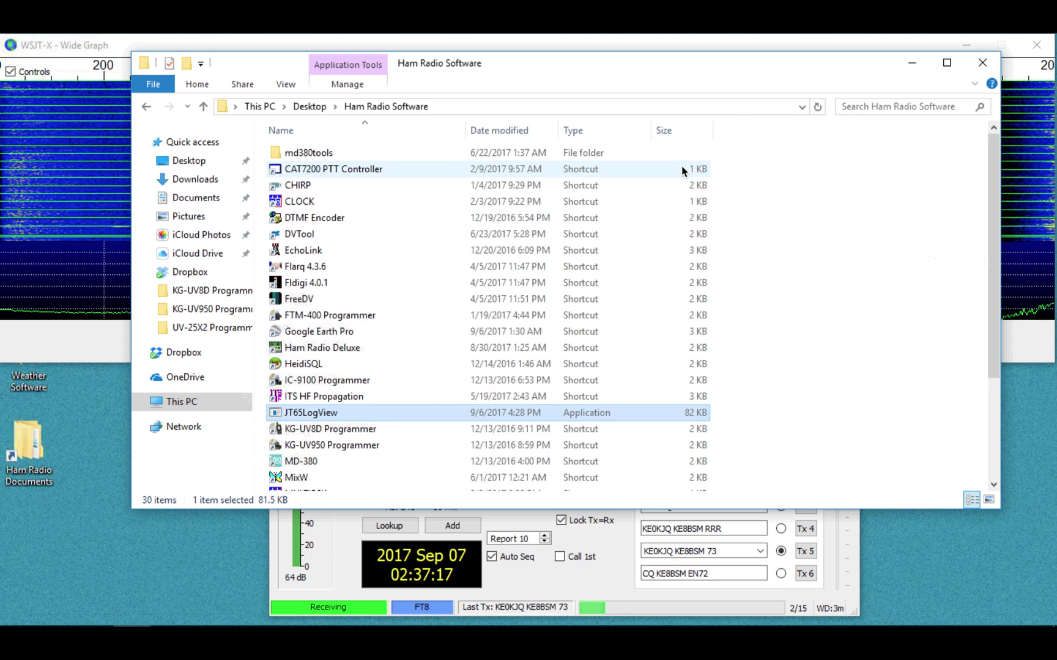
- Minimize the Explorer folder window and bring up the WSJT-X File menu
click(911, 63)
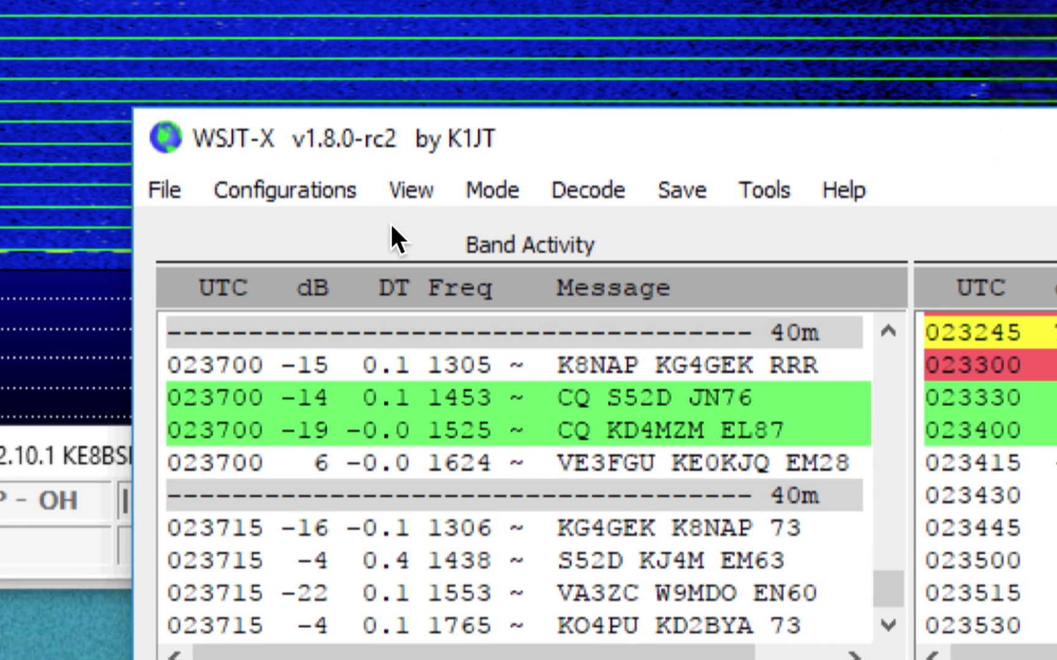
click(154, 187)
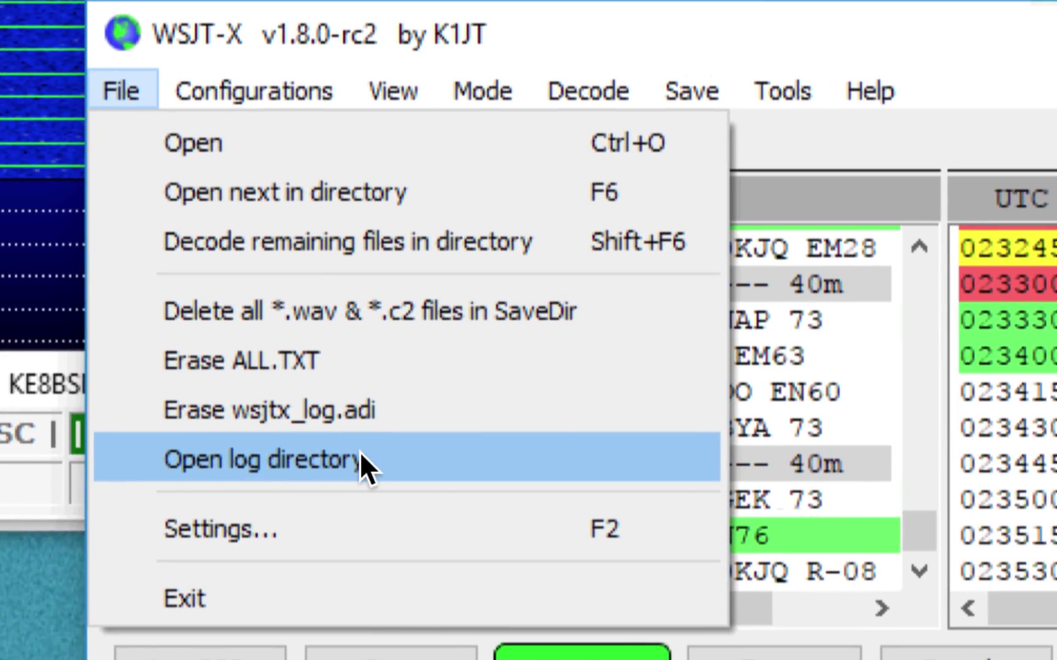
- Open the WSJT-X log directory and view the Properties of wsjtx_log.adi
click(360, 451)
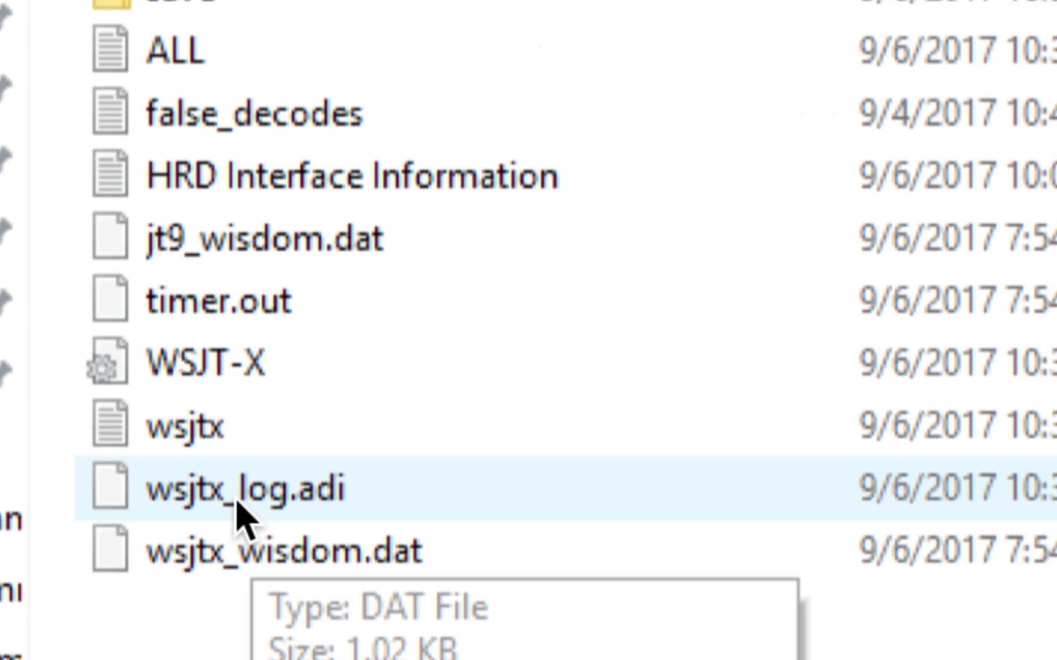
click(245, 499)
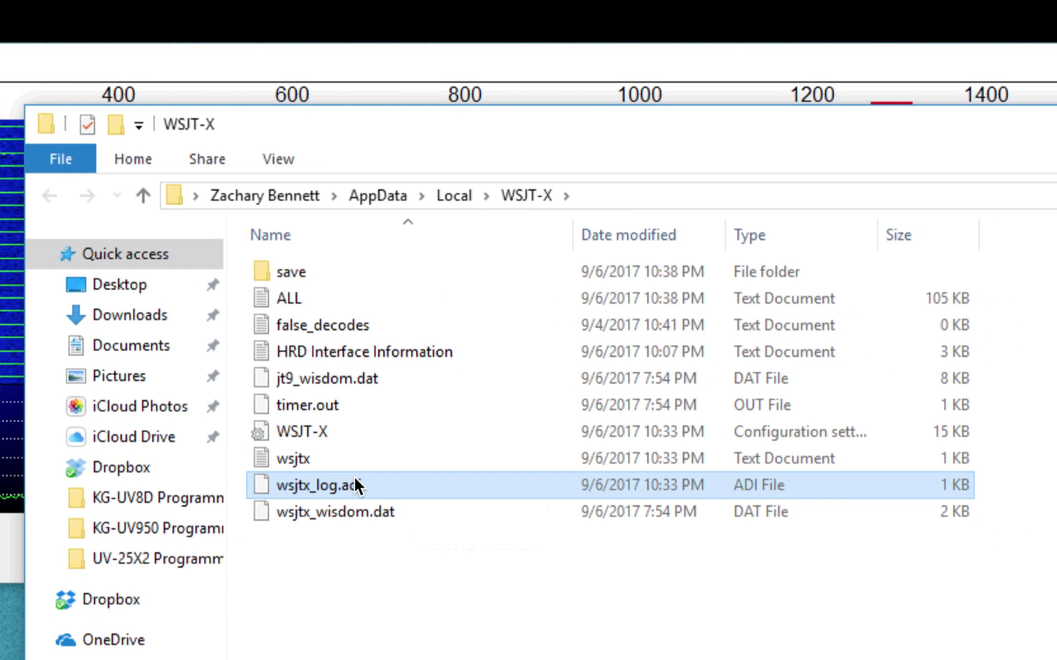
right_click(271, 574)
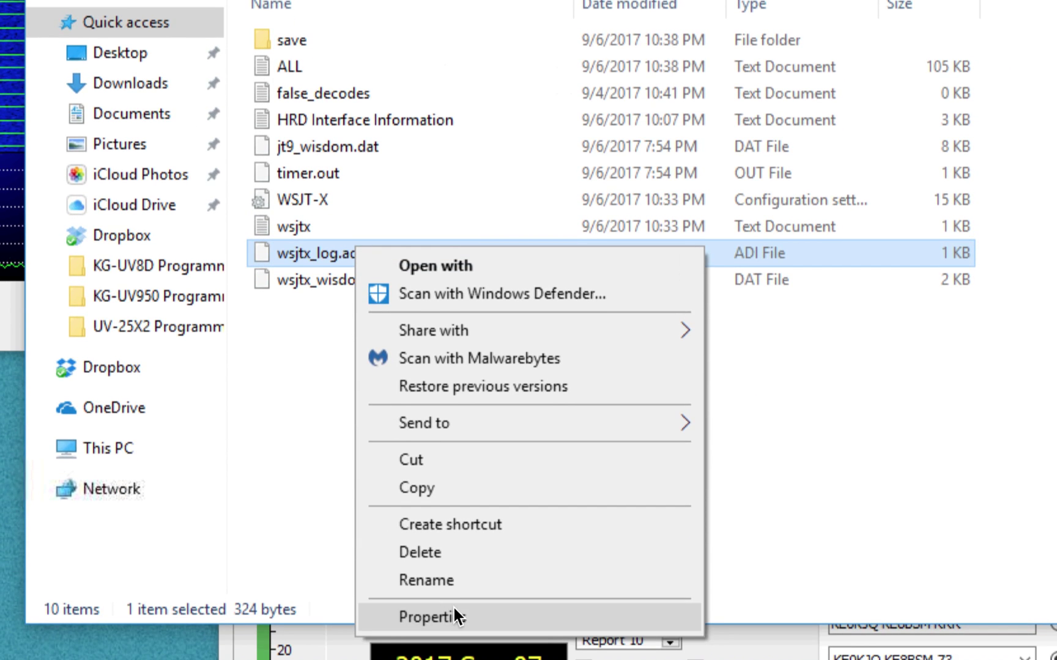
click(453, 607)
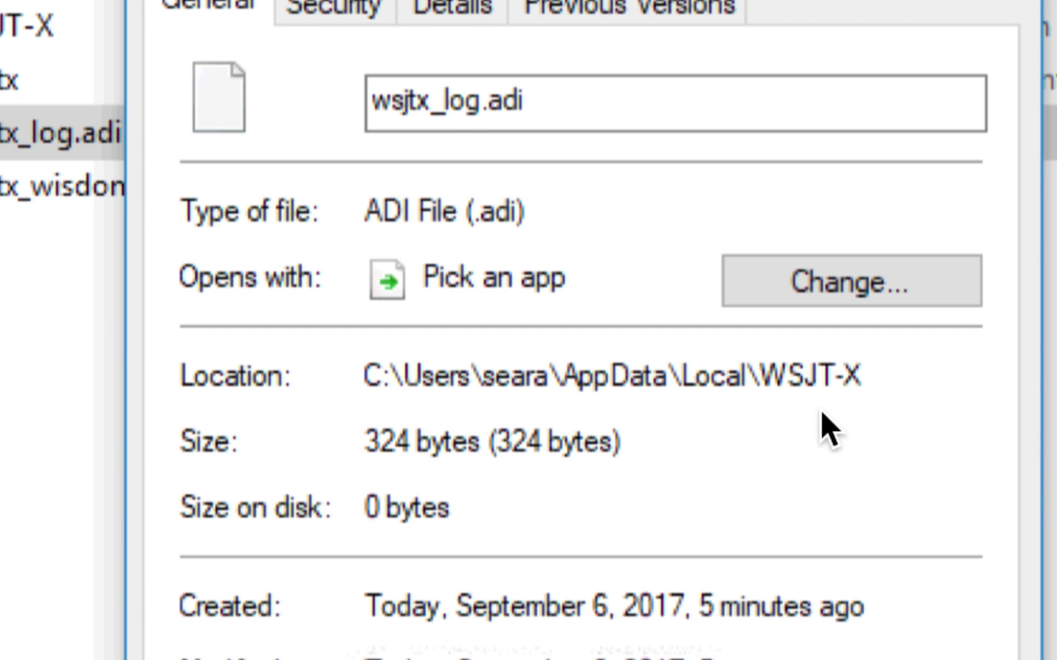
- Copy wsjtx_log.adi's folder Location path to the clipboard and close Properties
drag(875, 370, 367, 378)
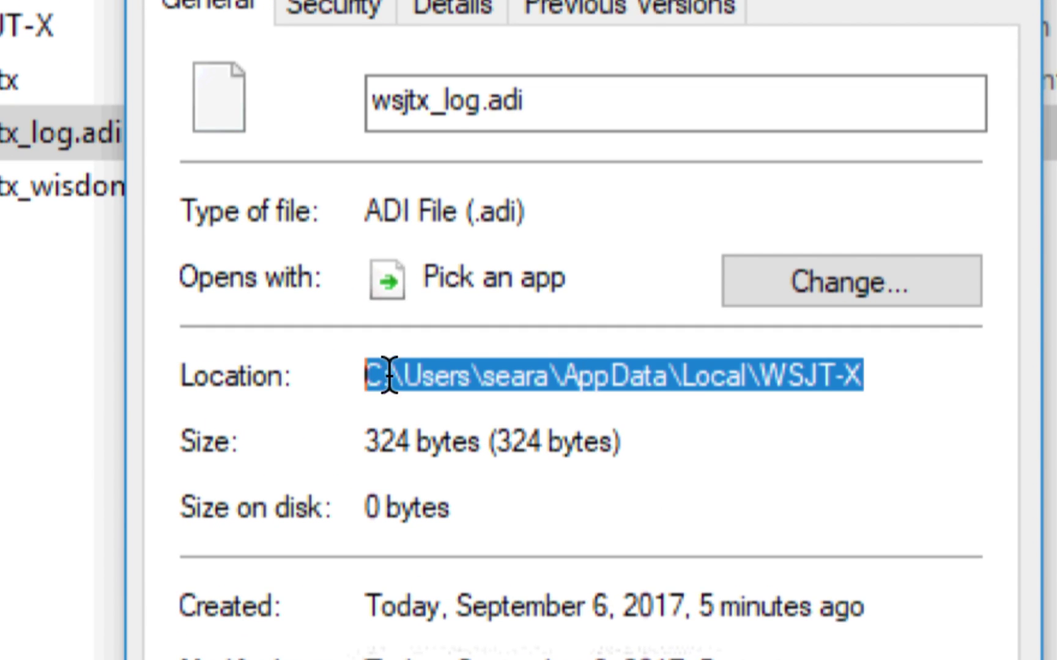
right_click(431, 373)
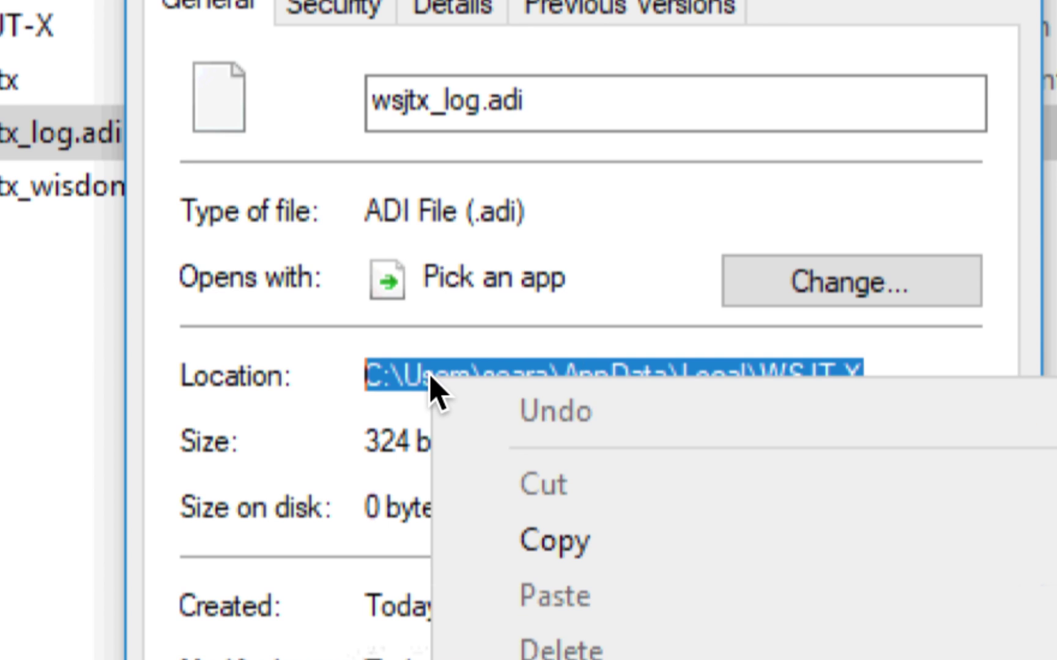
click(553, 541)
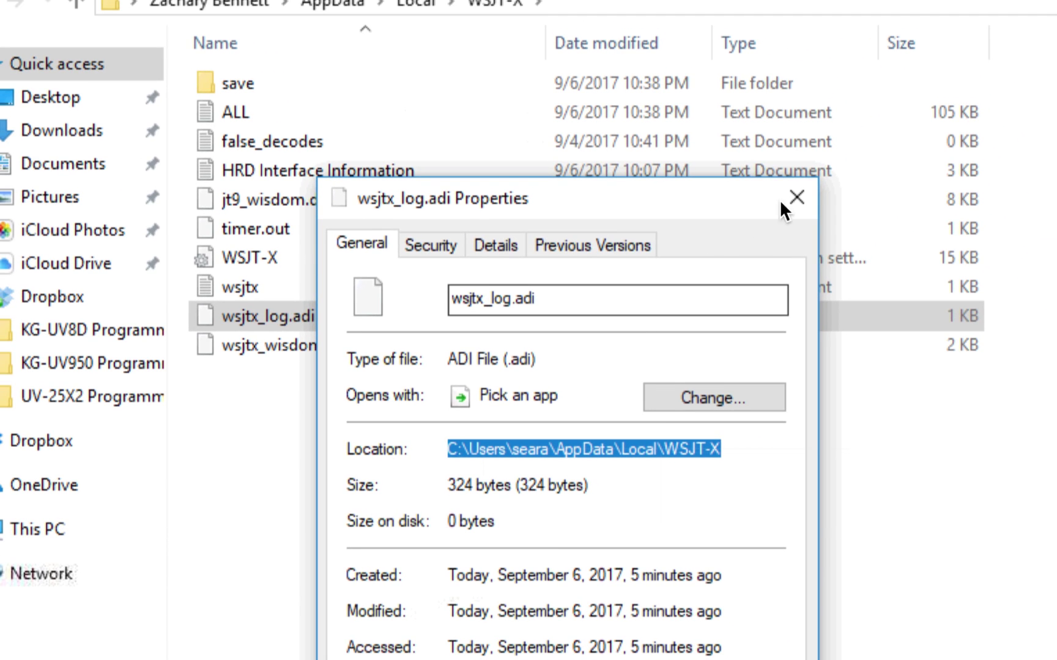
click(799, 197)
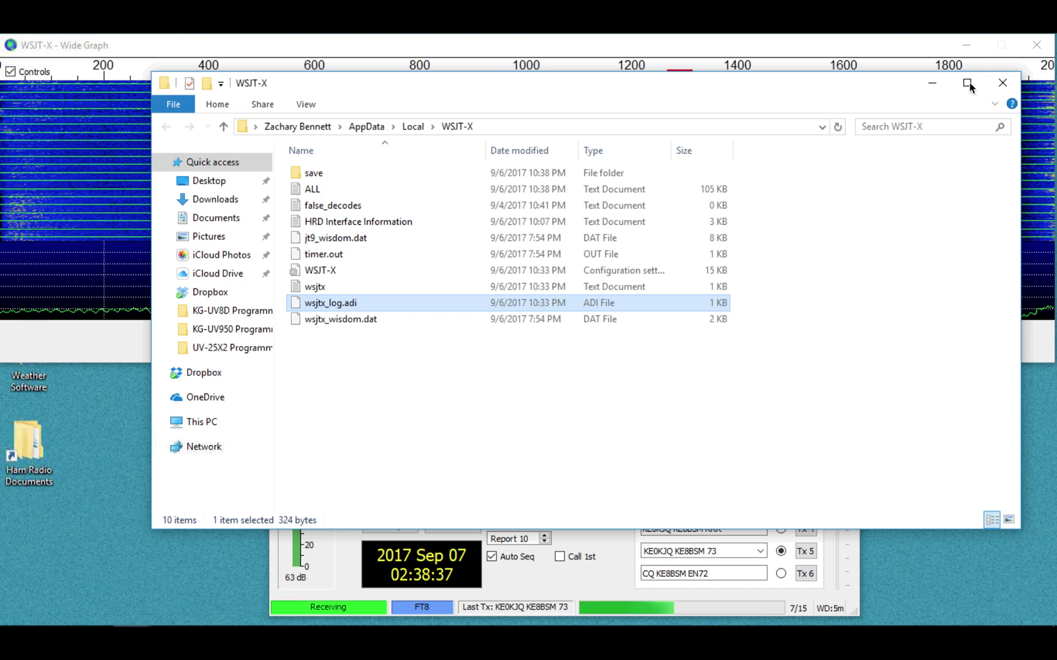
- Close the WSJT-X log folder and return to the Ham Radio Software folder window
click(1003, 83)
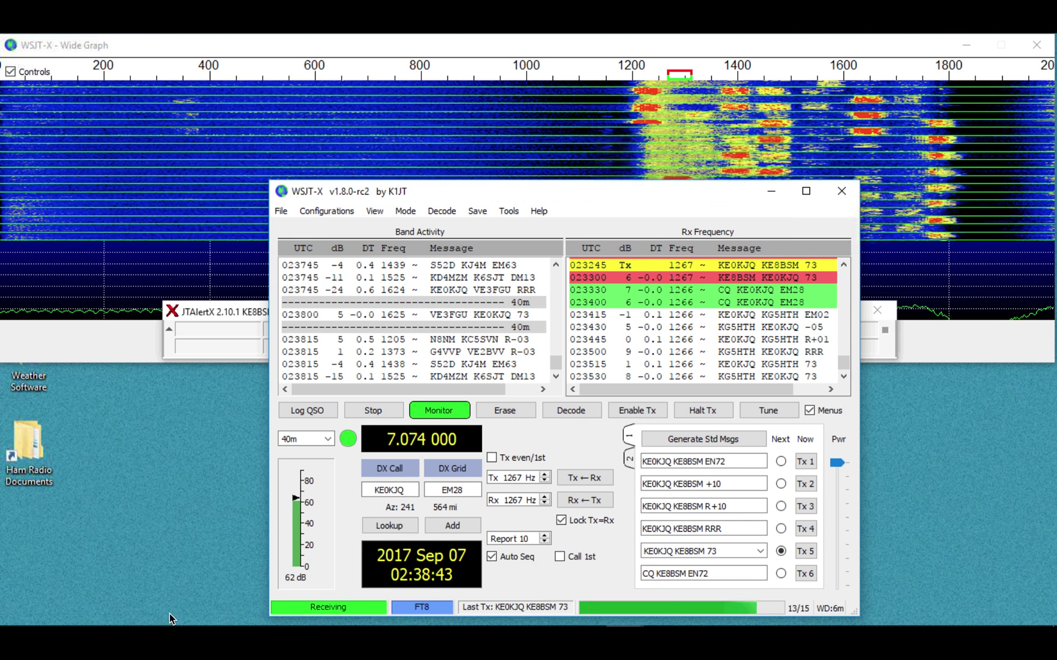
mouse_move(178, 624)
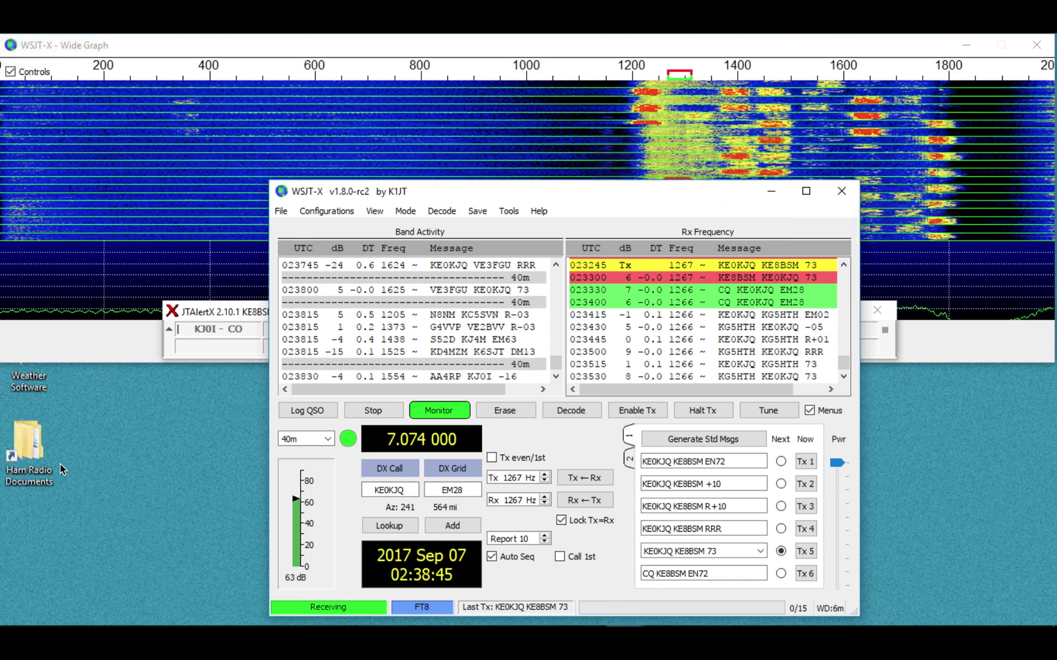
mouse_move(104, 649)
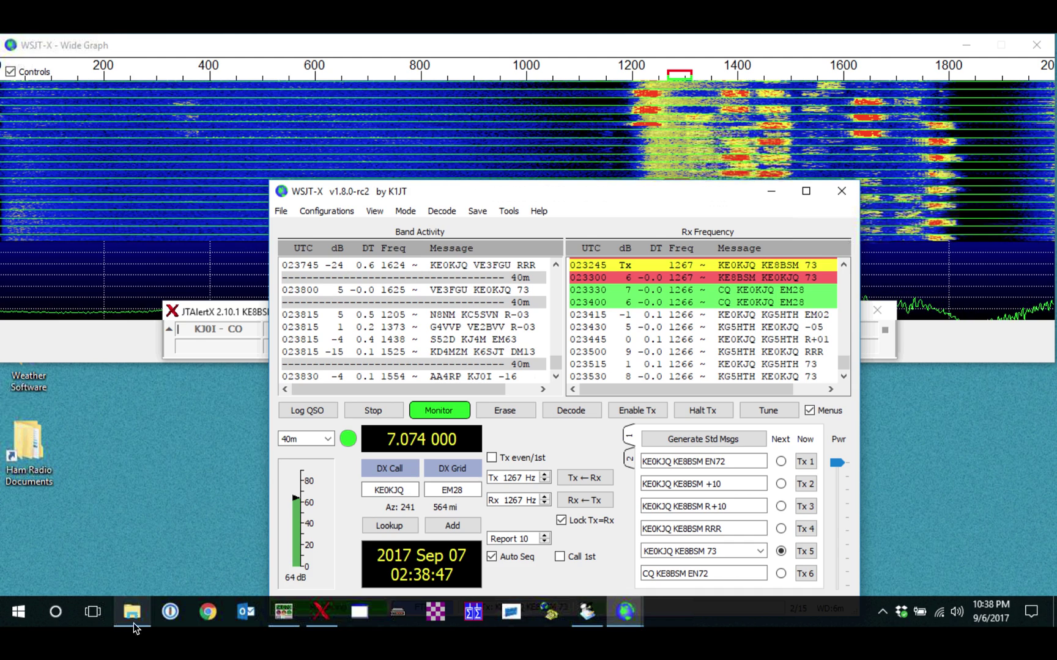
click(131, 613)
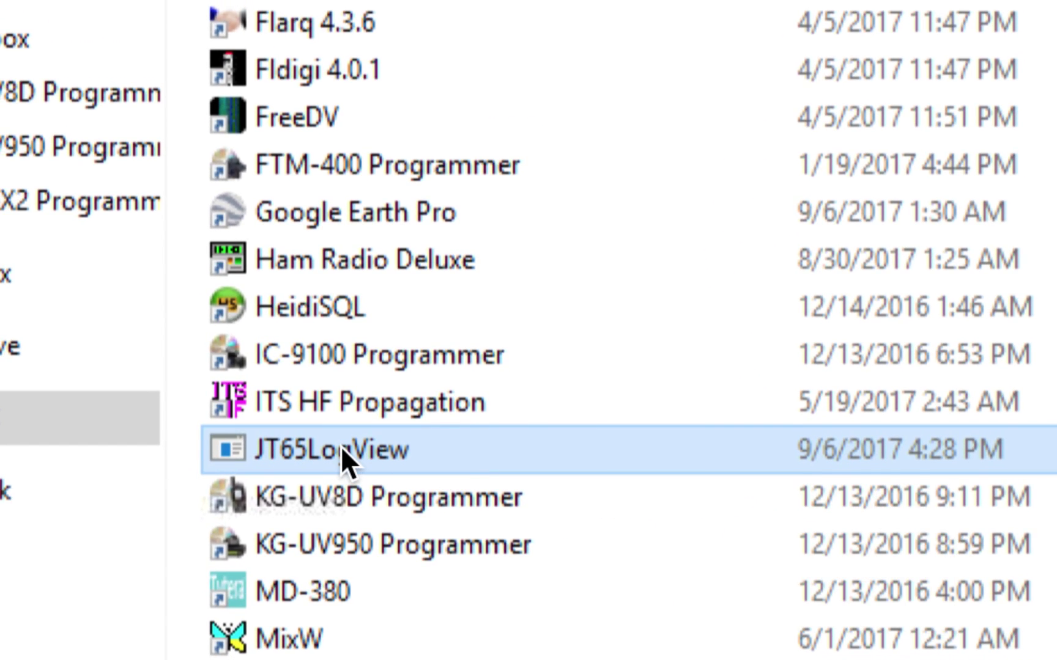
- Launch JT65LogView and load wsjtx_log.adi, showing its single 40M QSO with grid EM28
double_click(341, 451)
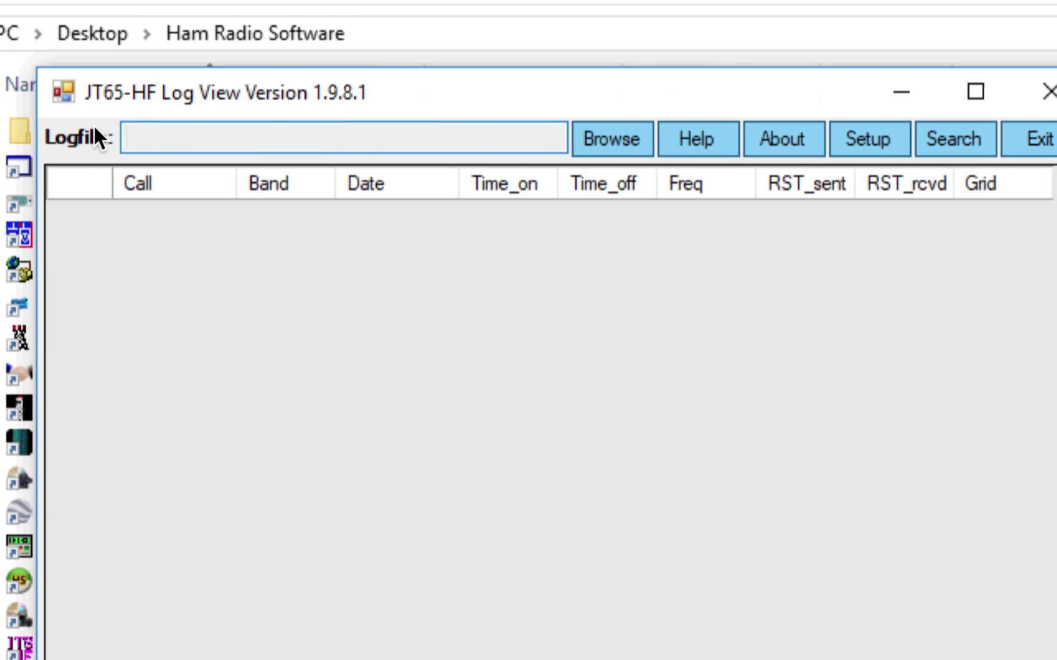
click(587, 137)
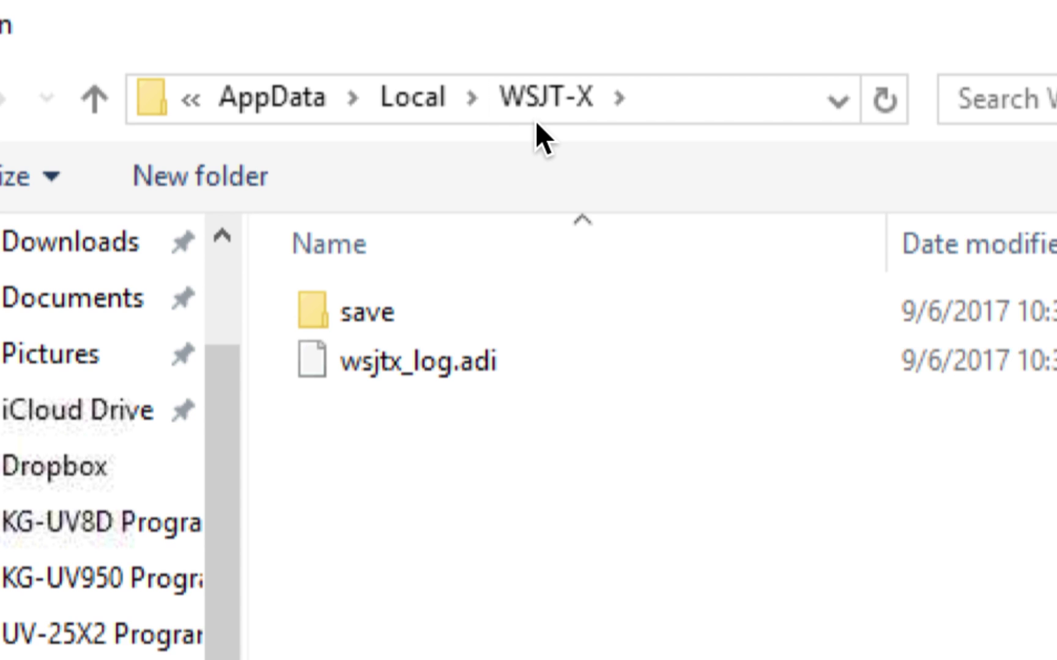
click(415, 367)
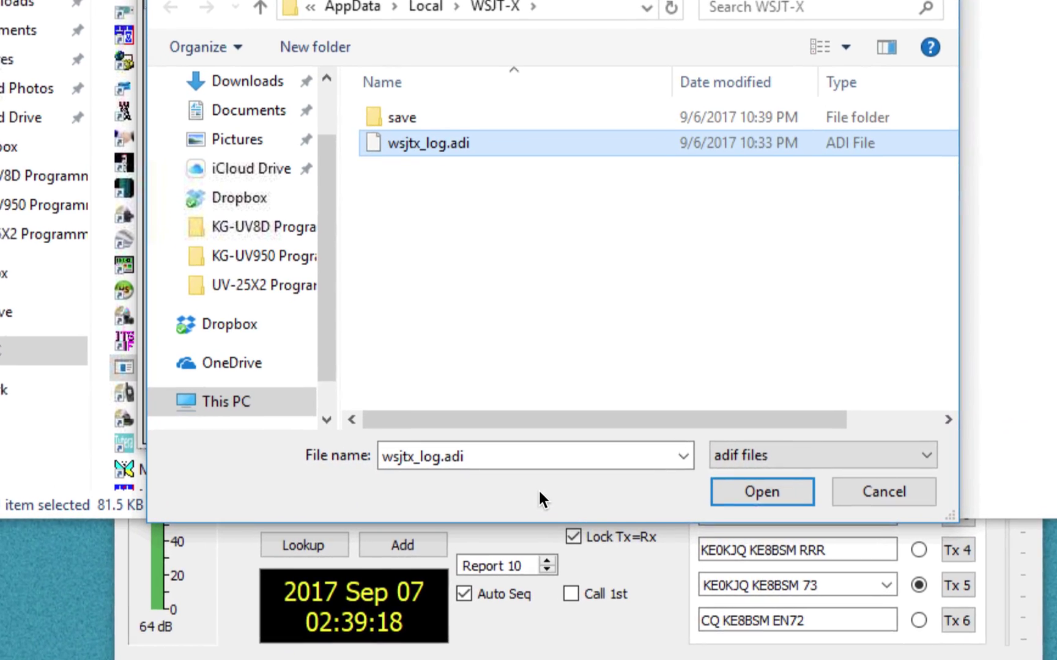
click(761, 491)
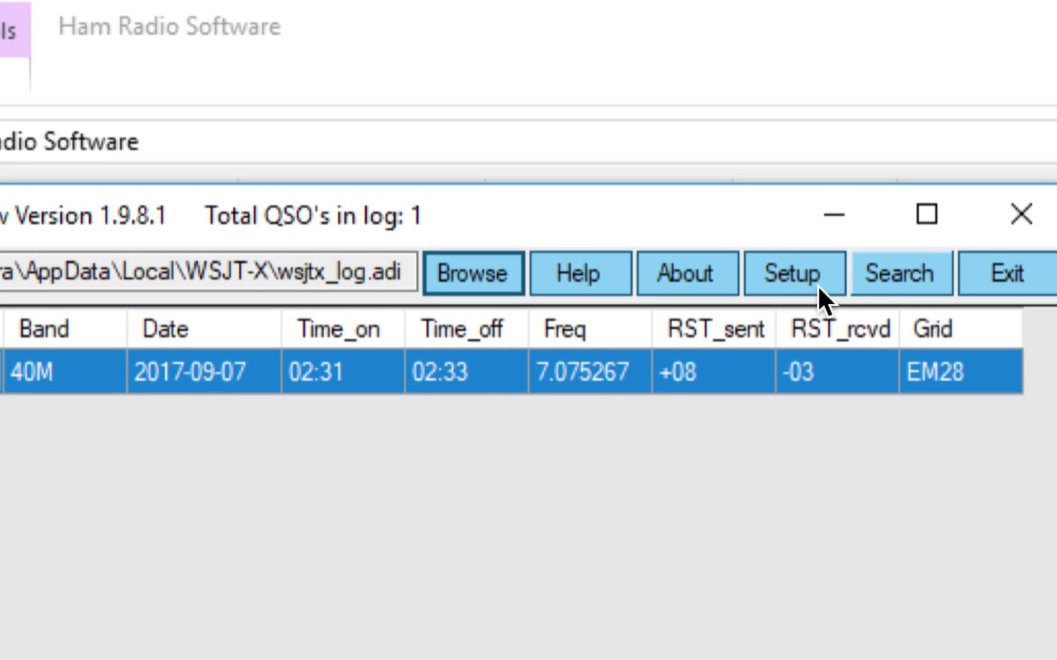
- Enable 'Make dot copy on exit' with the Desktop as save folder and save the setup
click(821, 277)
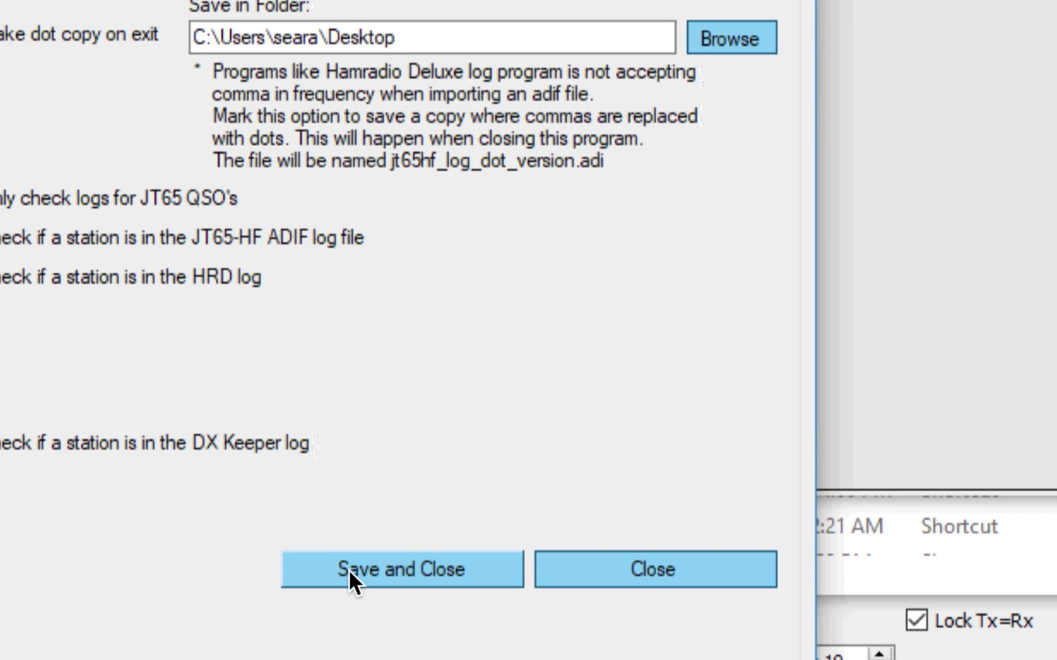
click(349, 570)
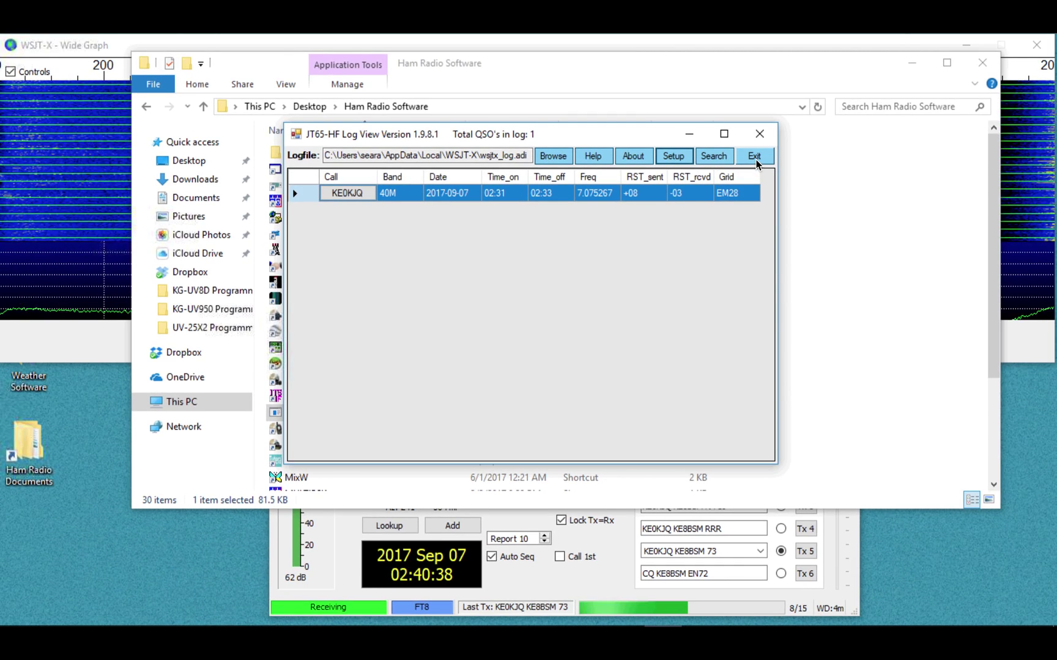
- Exit the log viewer to write jt65hf_log_dot_version.adi to the Desktop, dismissing the notice
click(756, 161)
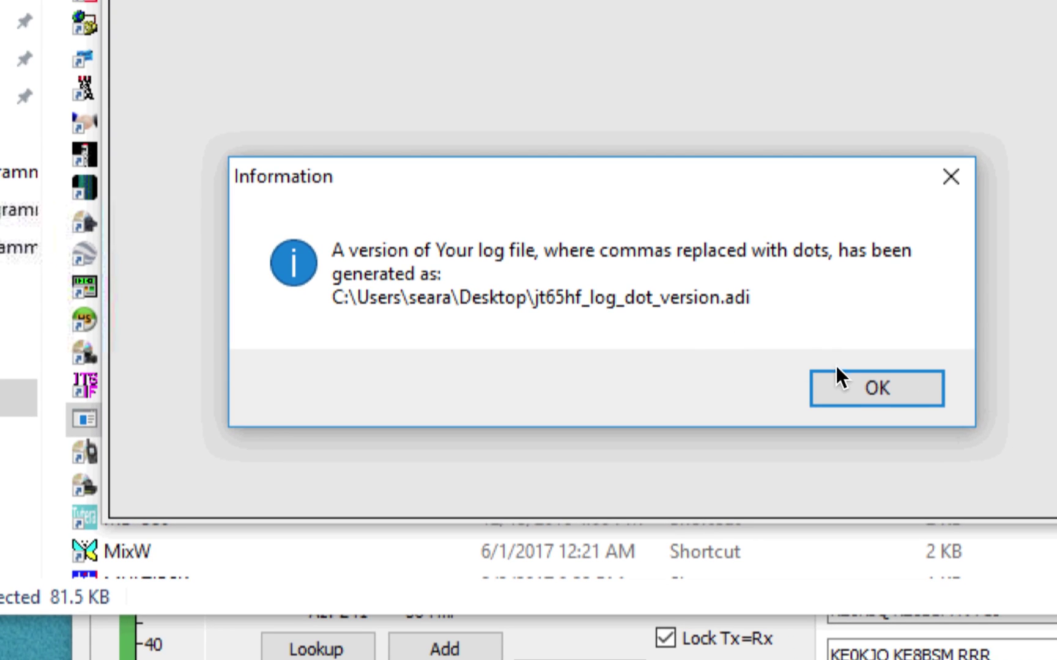
click(876, 386)
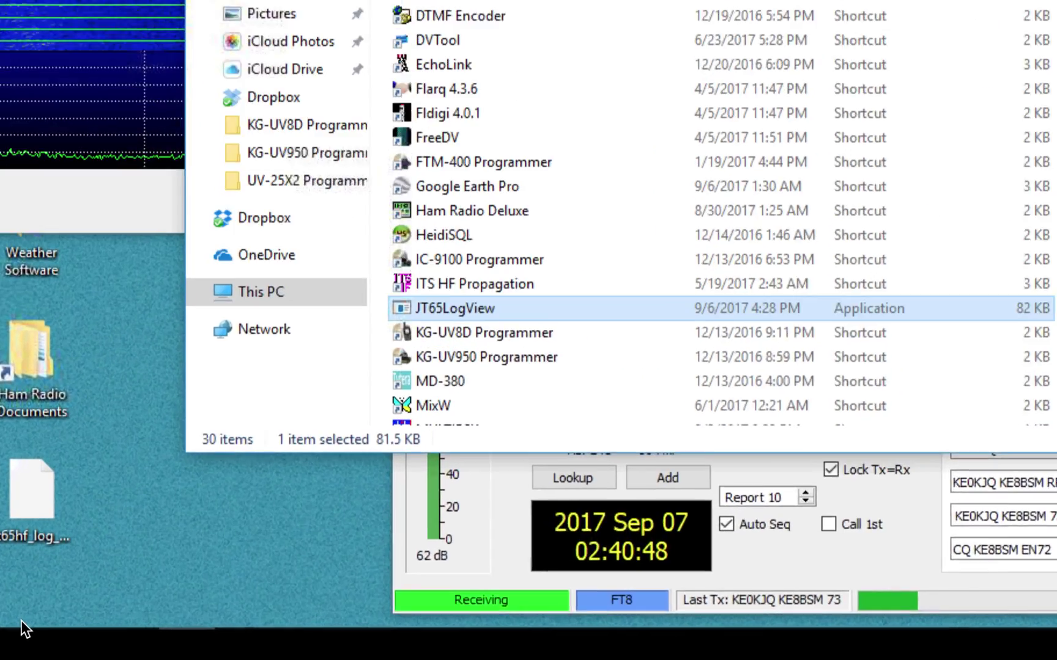
click(31, 510)
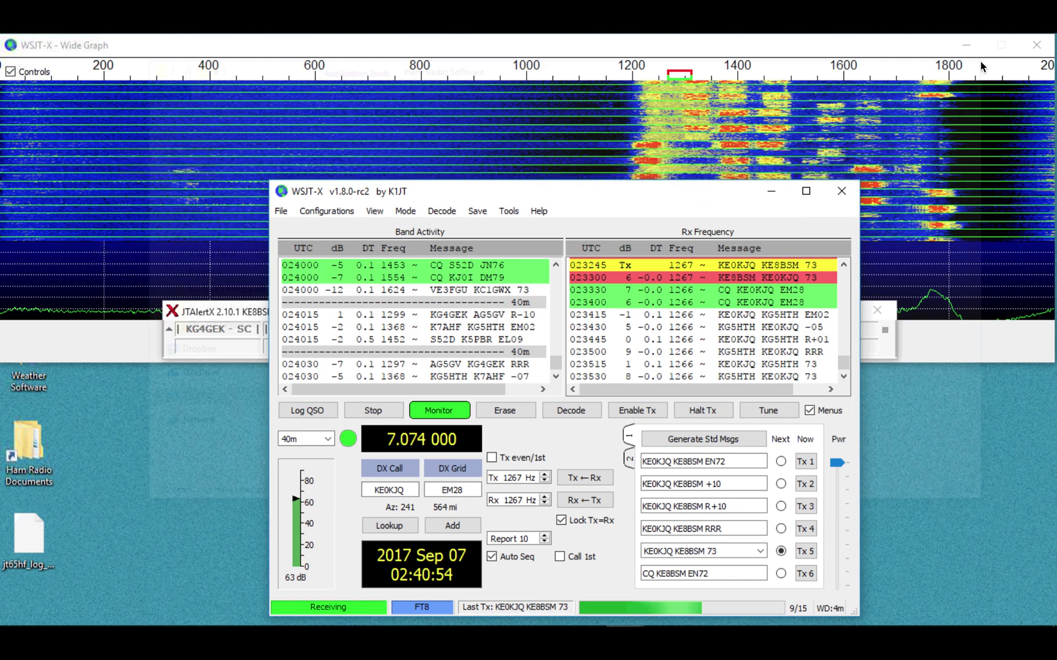
- Close the software folder and erase wsjtx_log.adi in WSJT-X, confirming with Yes
click(979, 61)
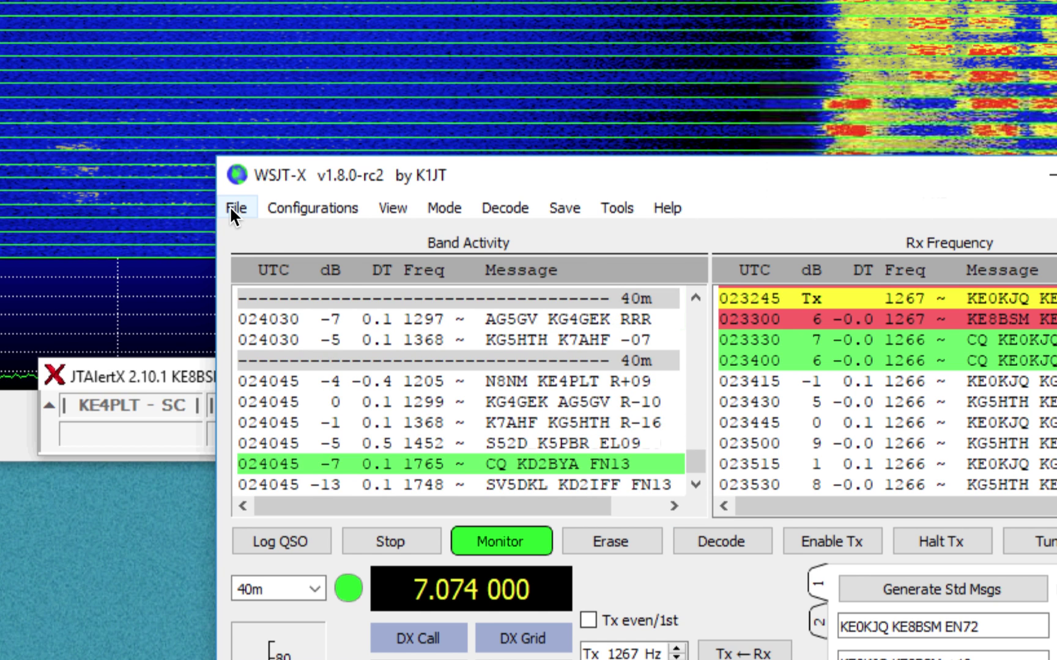
click(229, 207)
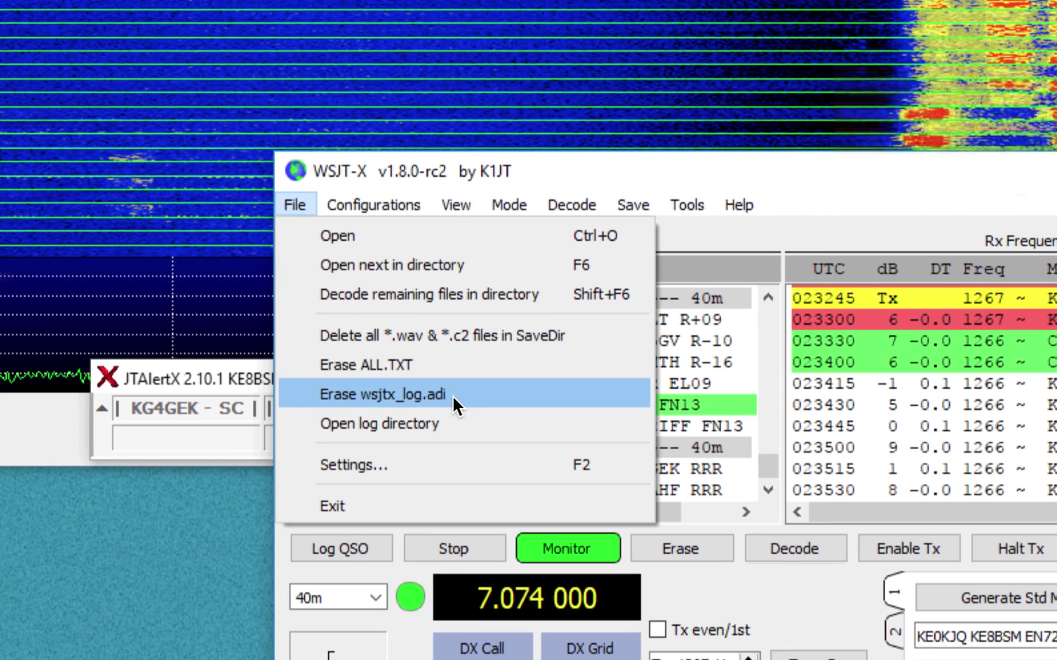
click(453, 394)
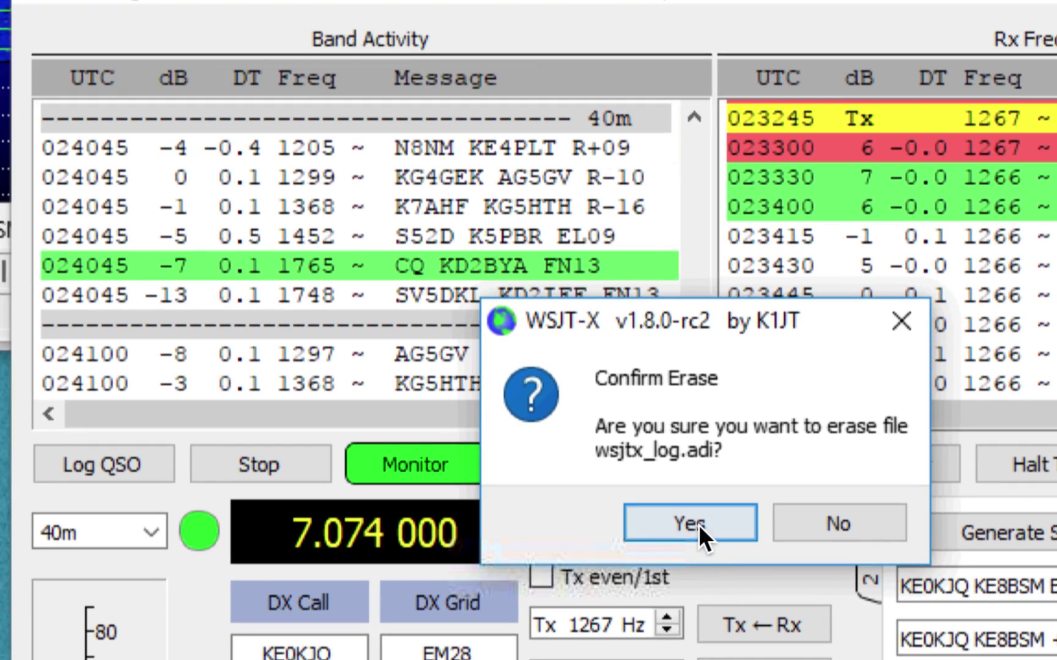
click(700, 542)
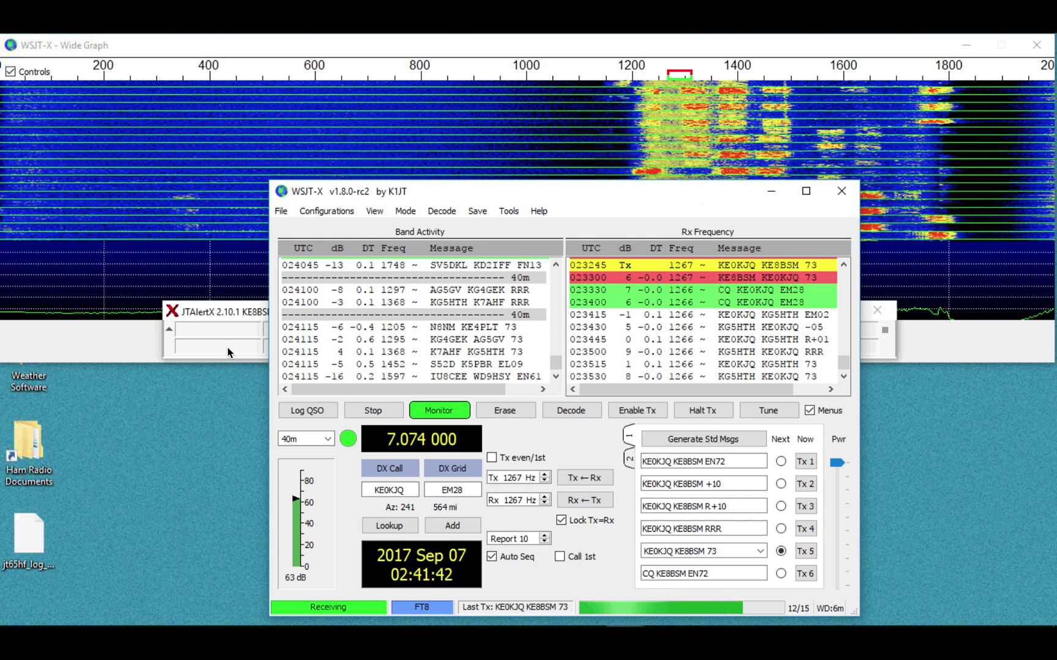
- Shut down JTAlertX together with WSJT-X, leaving the desktop and taskbar visible
key(alt+Tab)
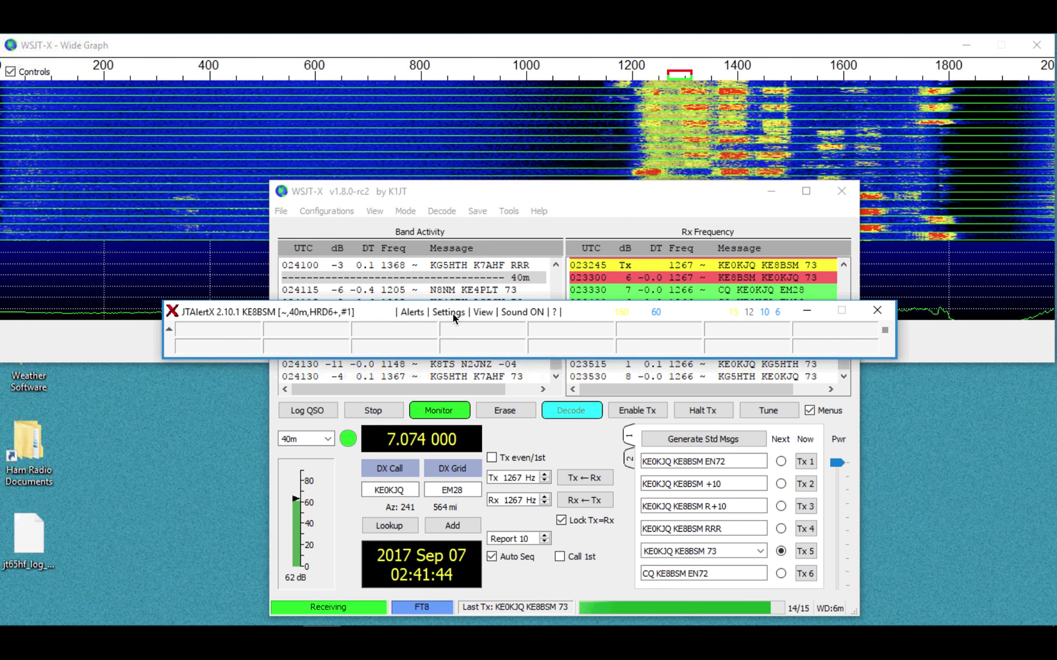
click(877, 310)
mouse_move(45, 631)
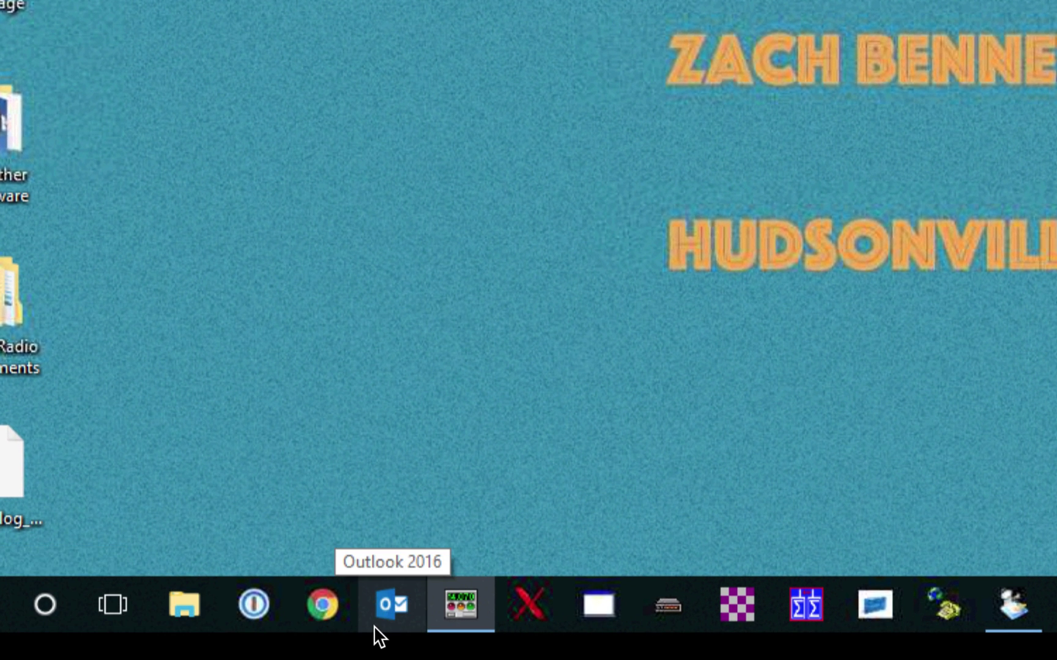
mouse_move(458, 611)
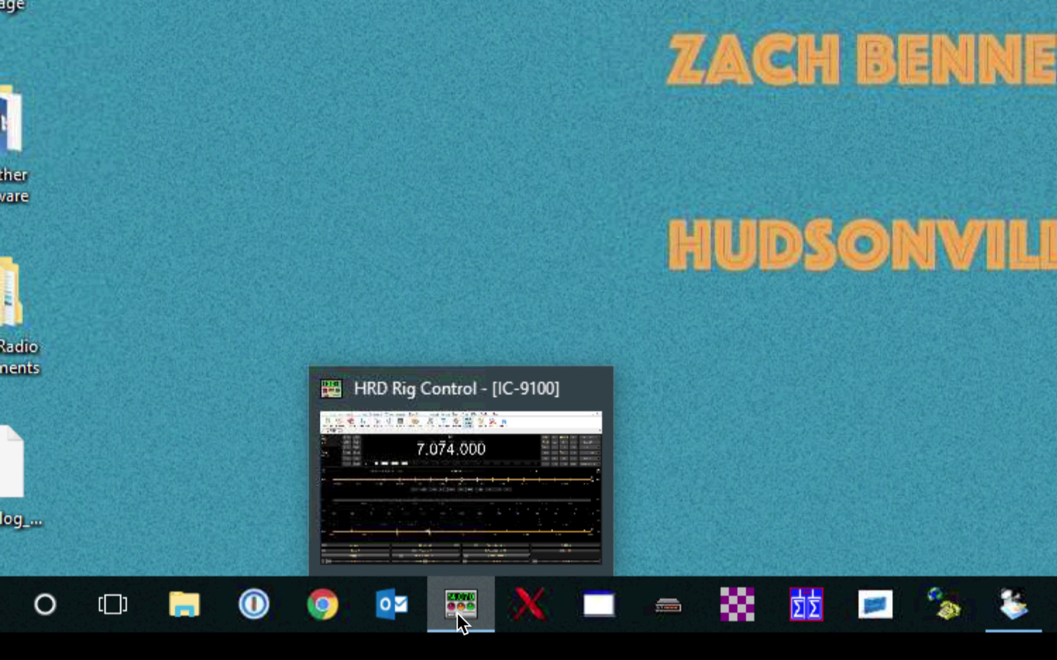
- Switch to HRD Logbook and go through Logbook > File > Import > ADIF (ADI)
click(457, 612)
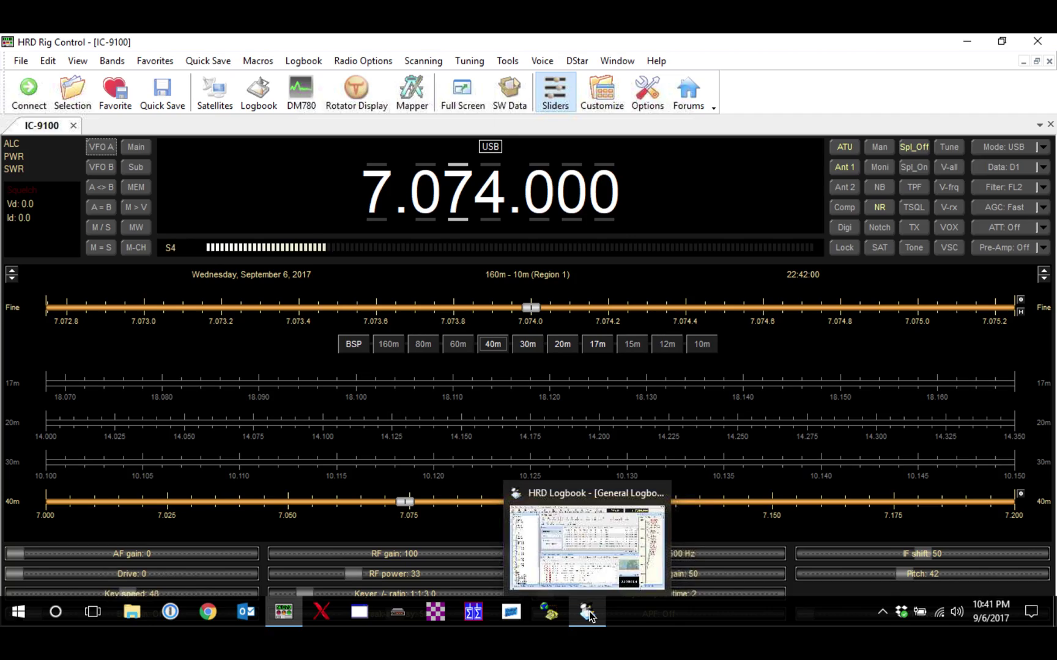
click(589, 614)
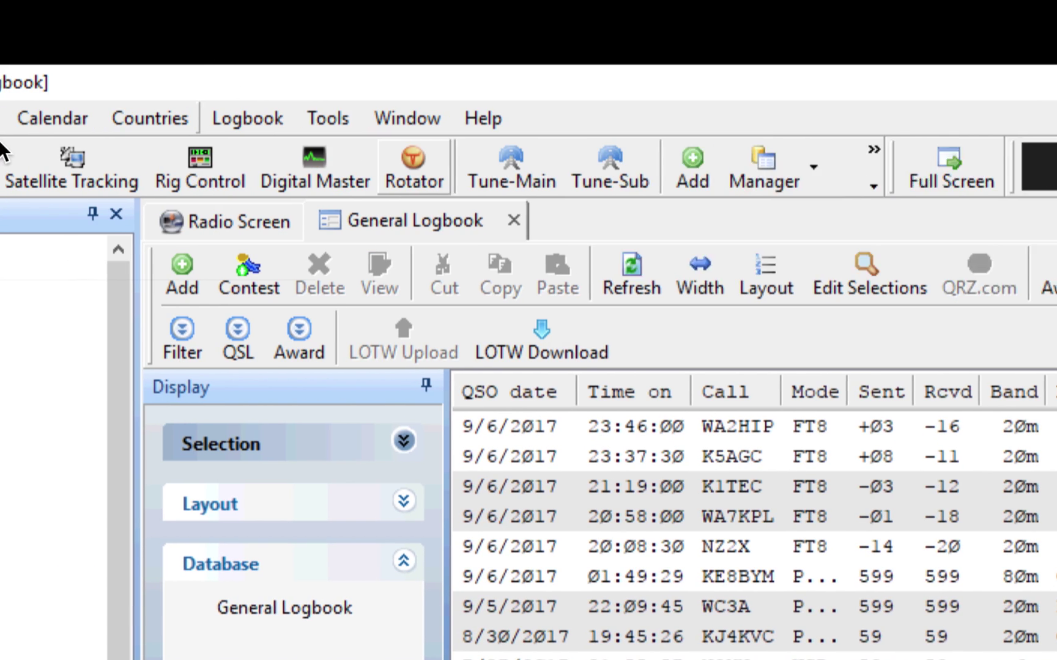
click(310, 113)
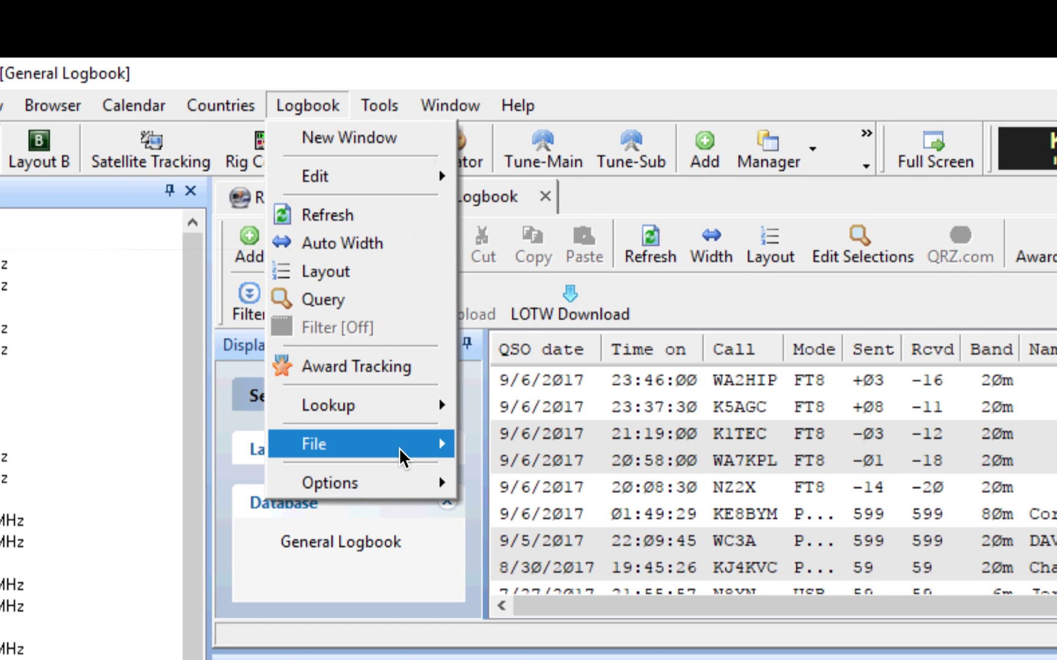
mouse_move(399, 446)
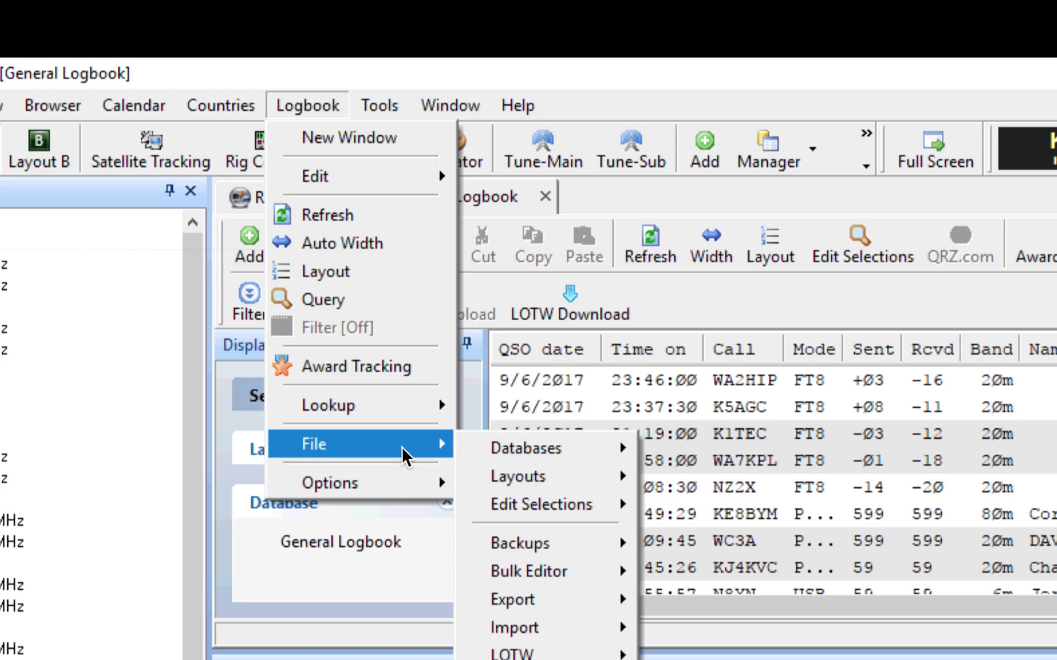
mouse_move(567, 636)
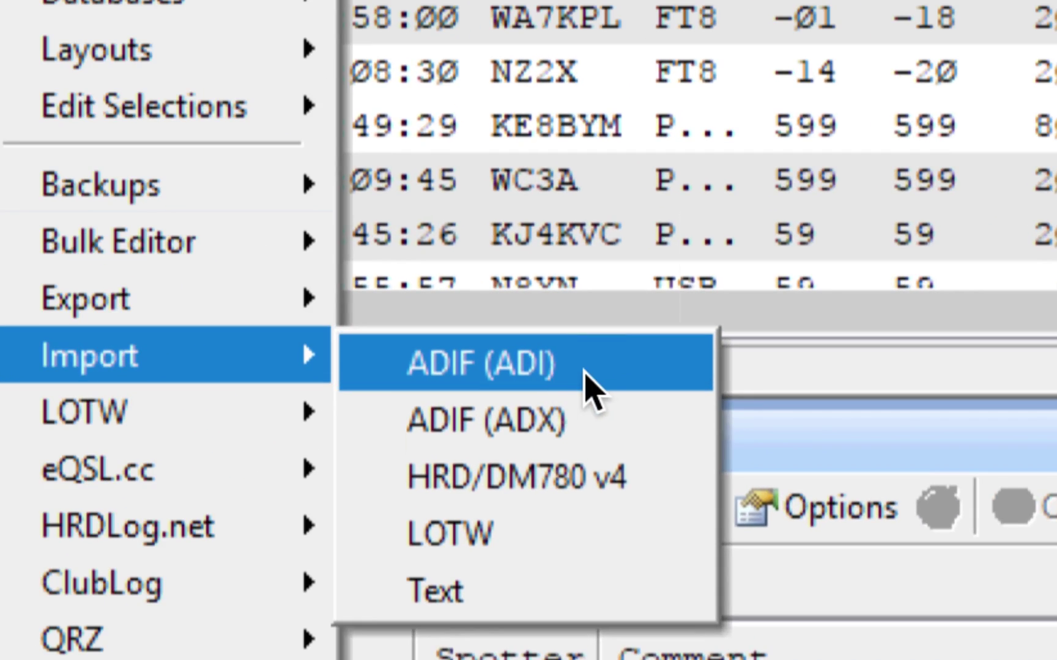
- Import jt65hf_log_dot_version.adi and save its single record to the logbook database
click(594, 371)
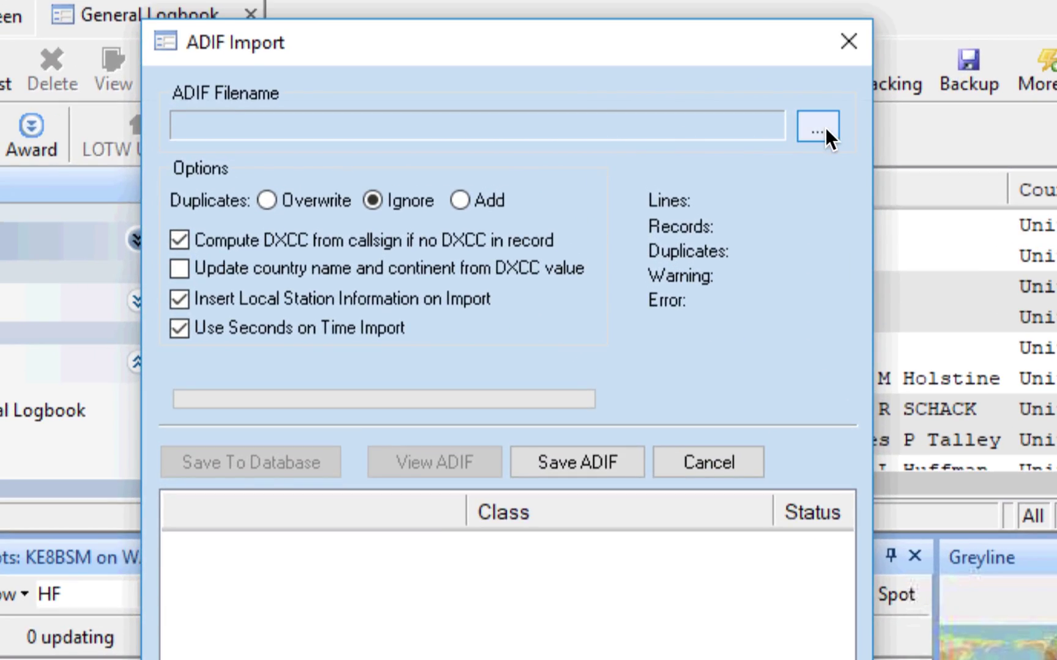
click(823, 127)
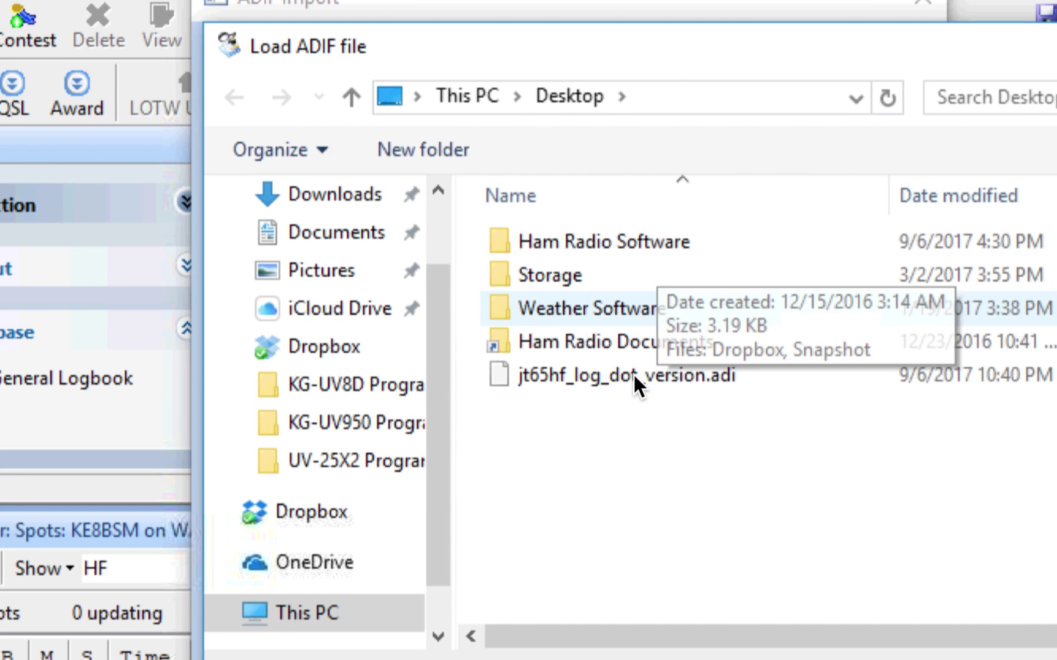
click(633, 376)
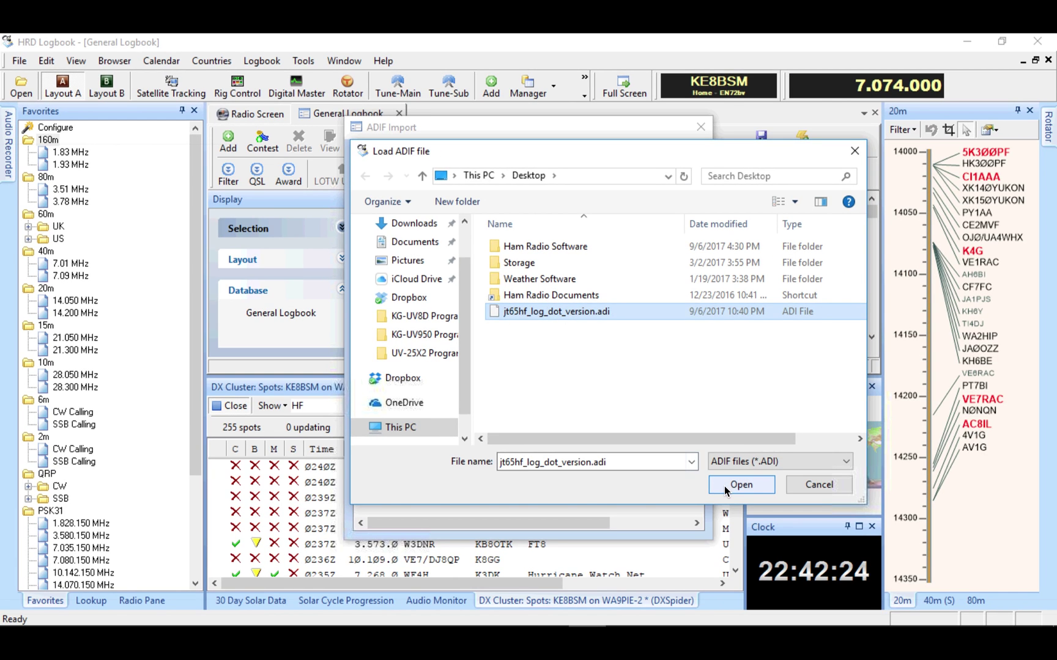
click(724, 486)
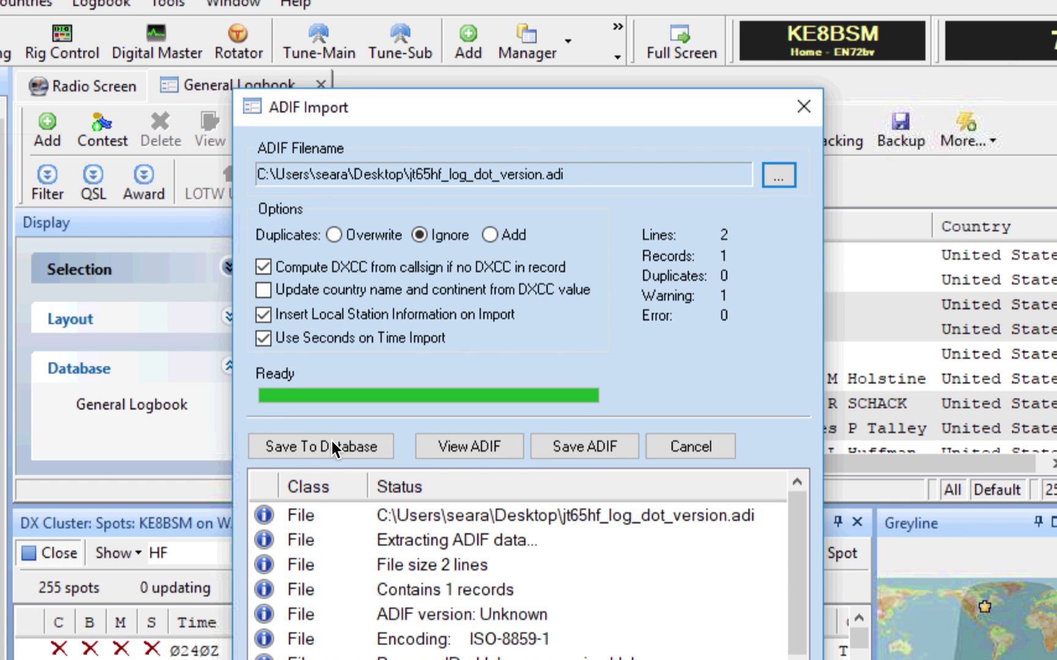
click(331, 441)
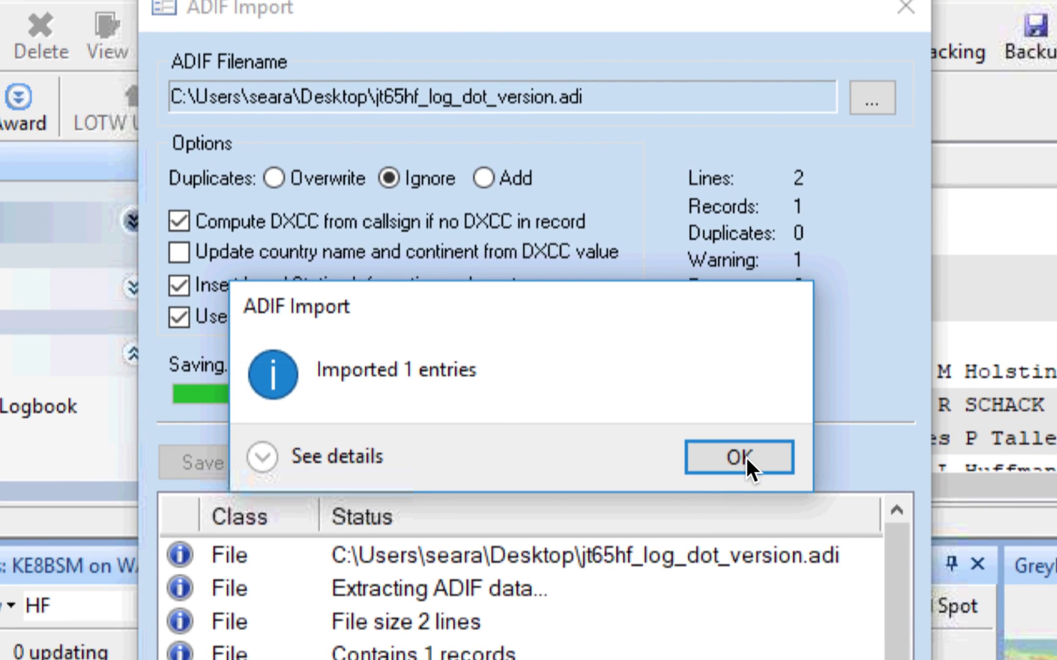
click(740, 457)
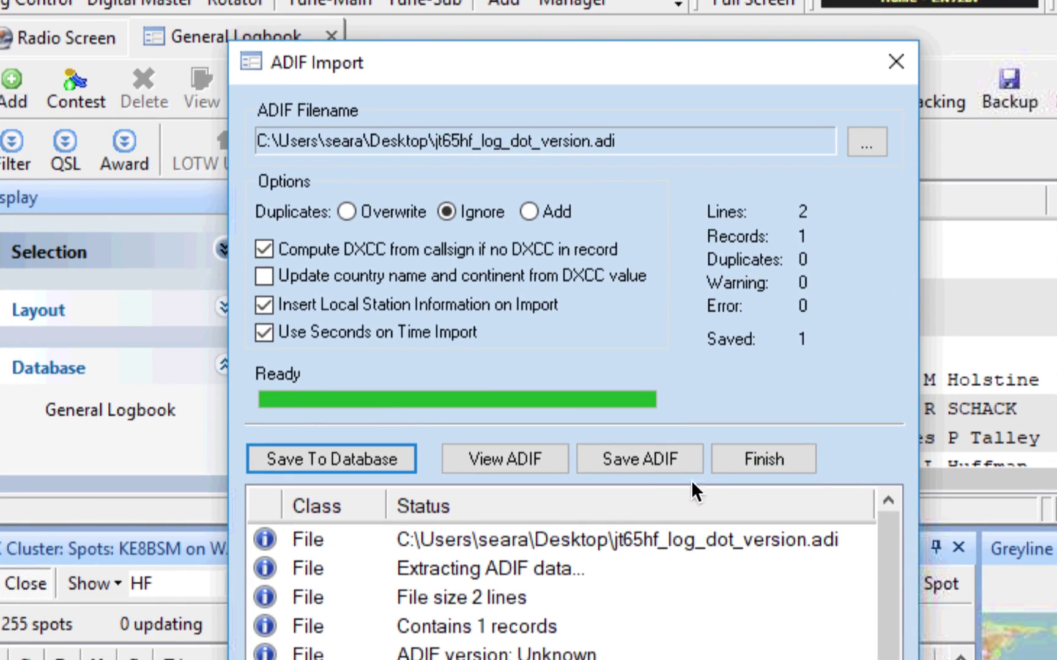
- Close the ADIF import and select the new 9/7/2017 40m FT8 contact at the top of the General Logbook
click(776, 463)
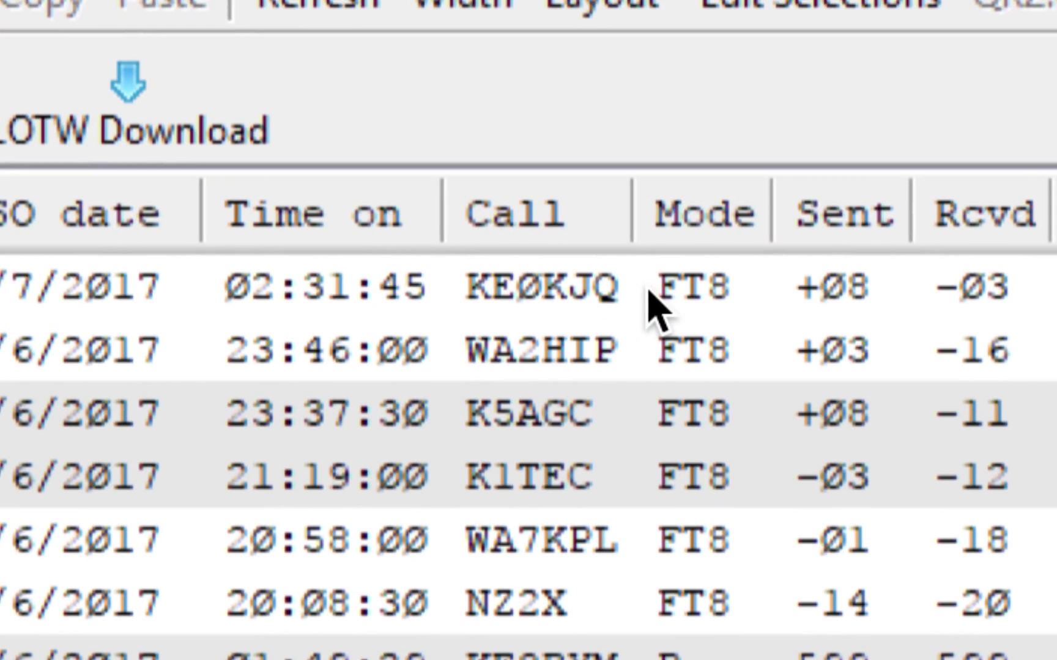
click(647, 287)
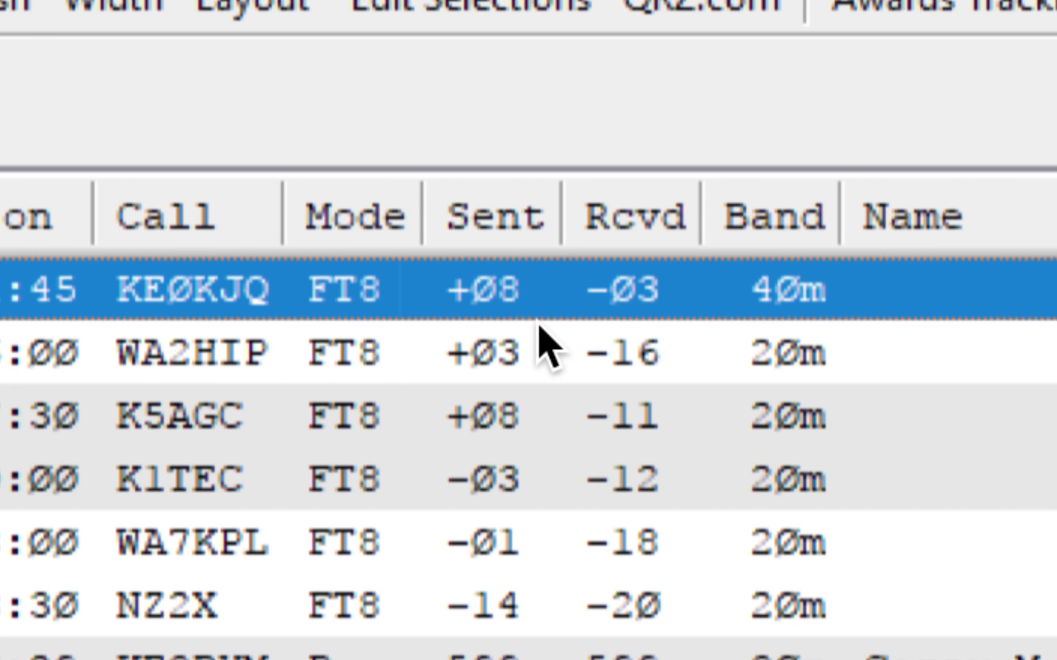